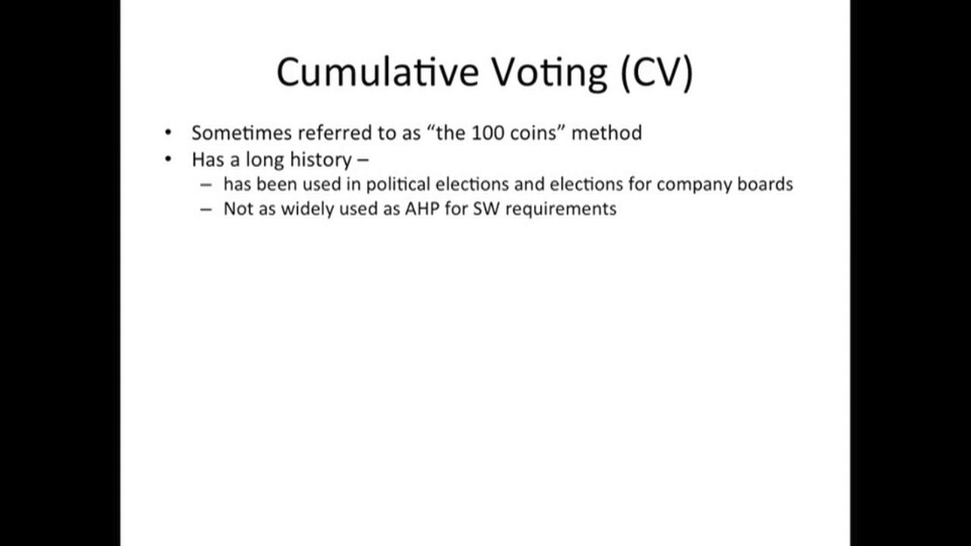
- Reveal the 'Allocates a hypothetical sum of points' bullet and its two sub-points
key(Right)
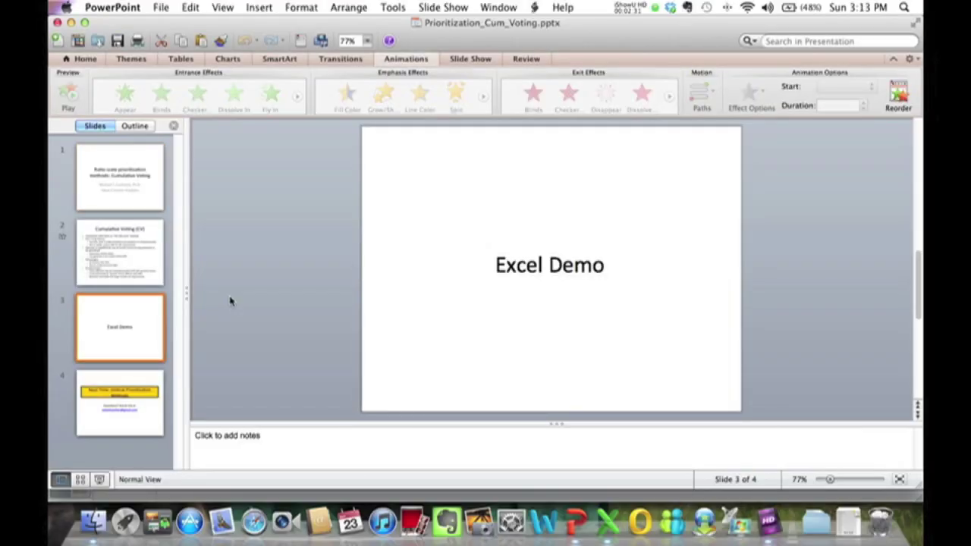
- In Cumulative Voting.xlsx, sort B4:C10 by column B, A to Z, so gaps run Gap 1–Gap 7
click(607, 522)
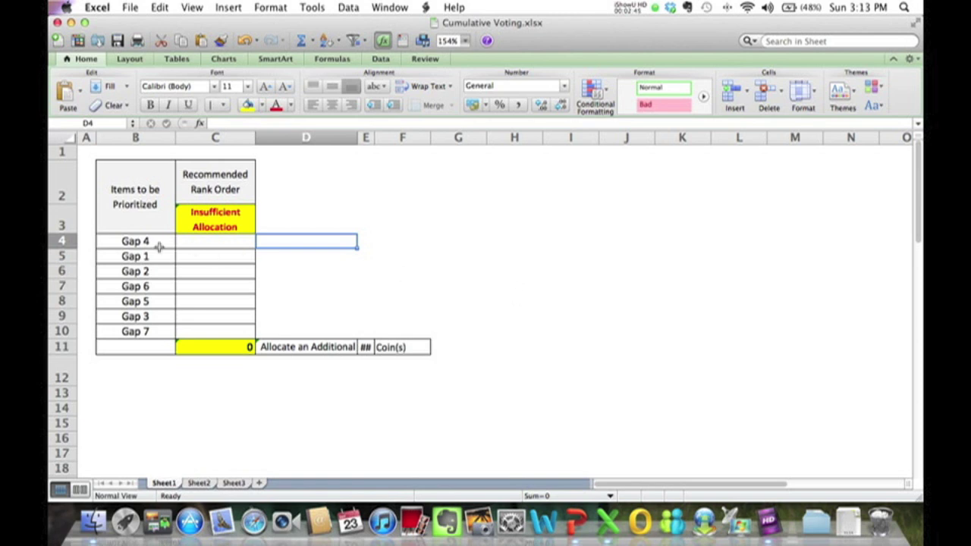
drag(129, 242, 217, 325)
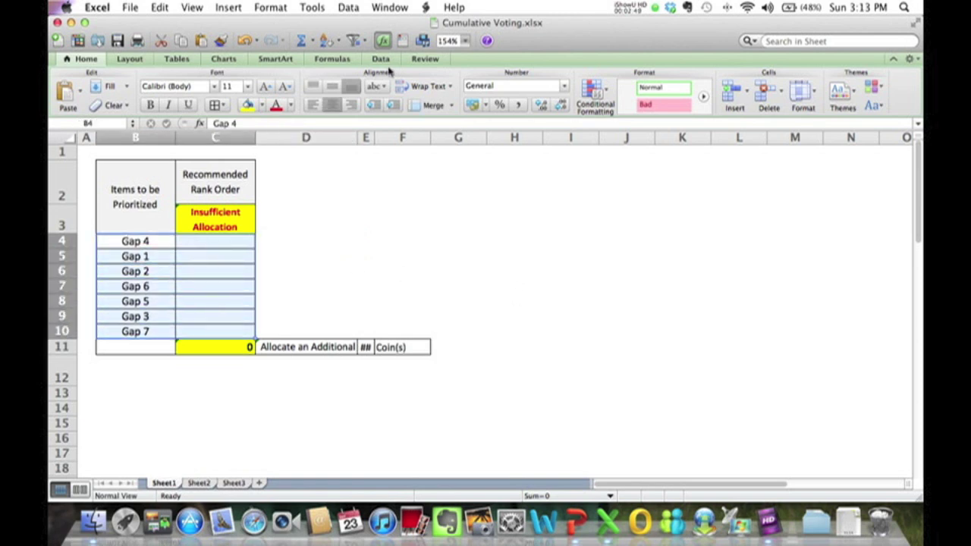
click(340, 42)
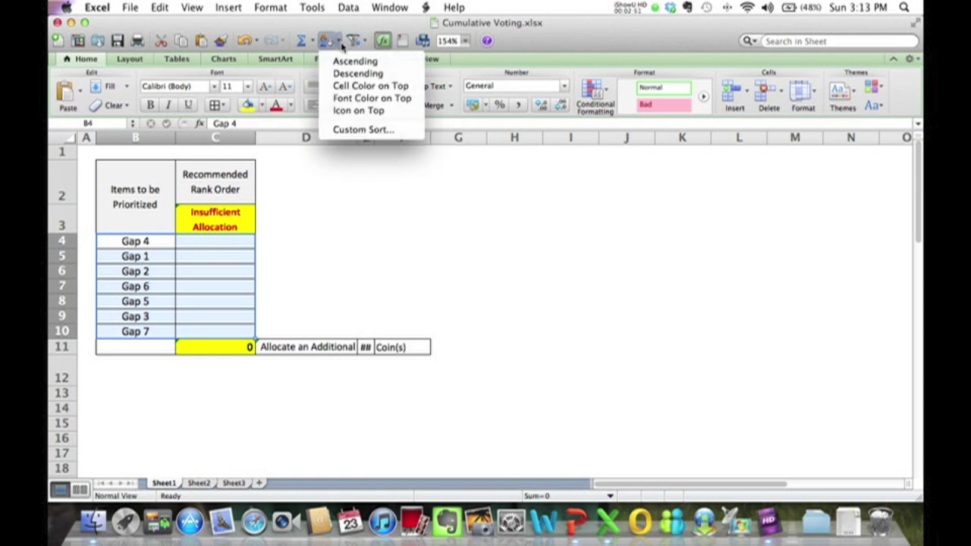
click(363, 129)
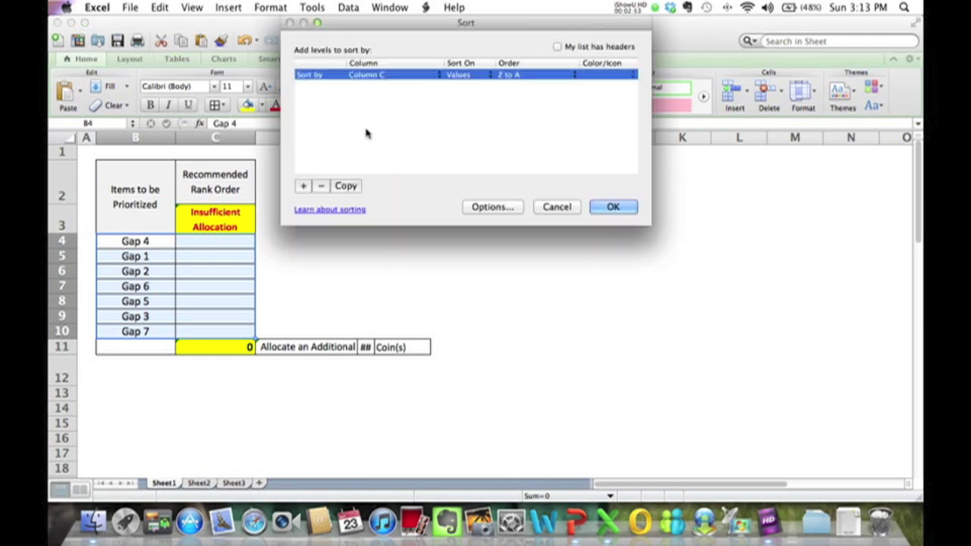
click(439, 75)
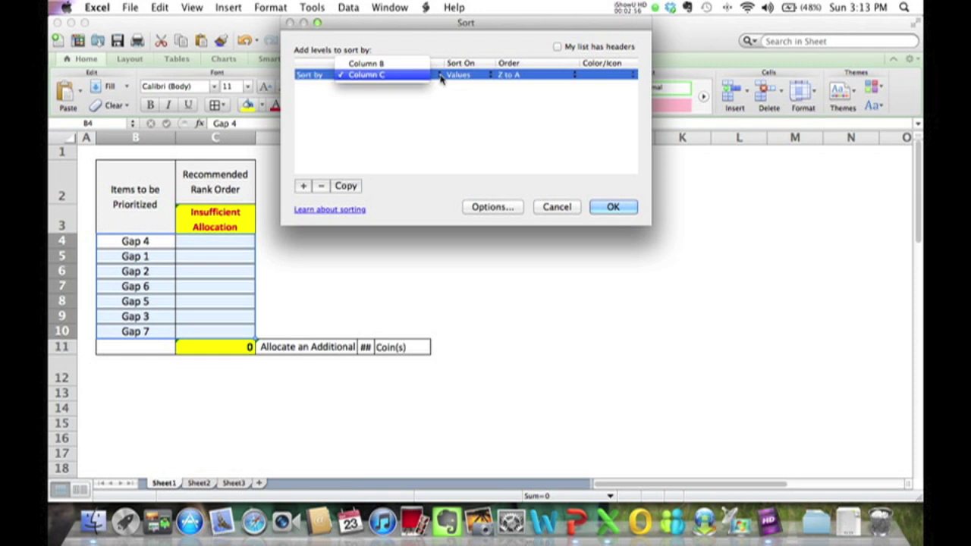
click(400, 65)
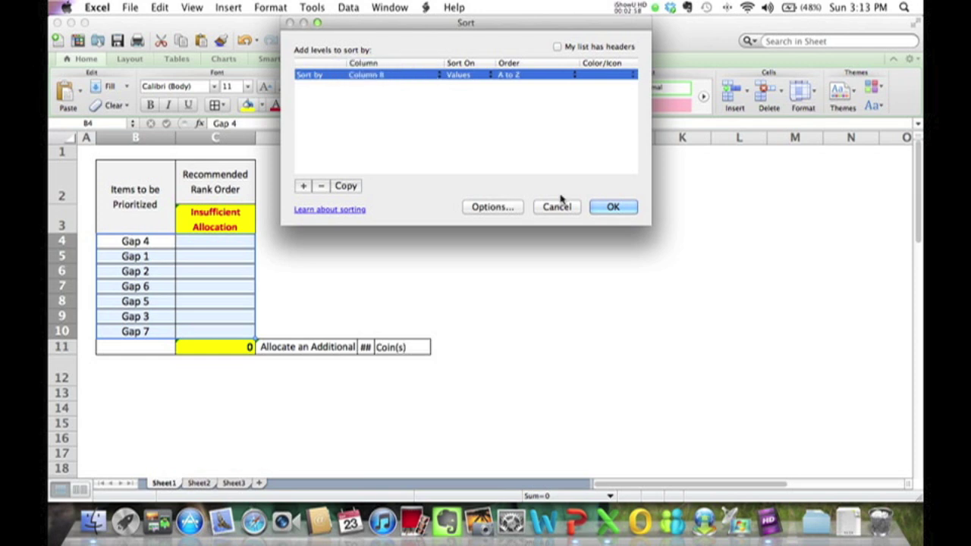
click(615, 212)
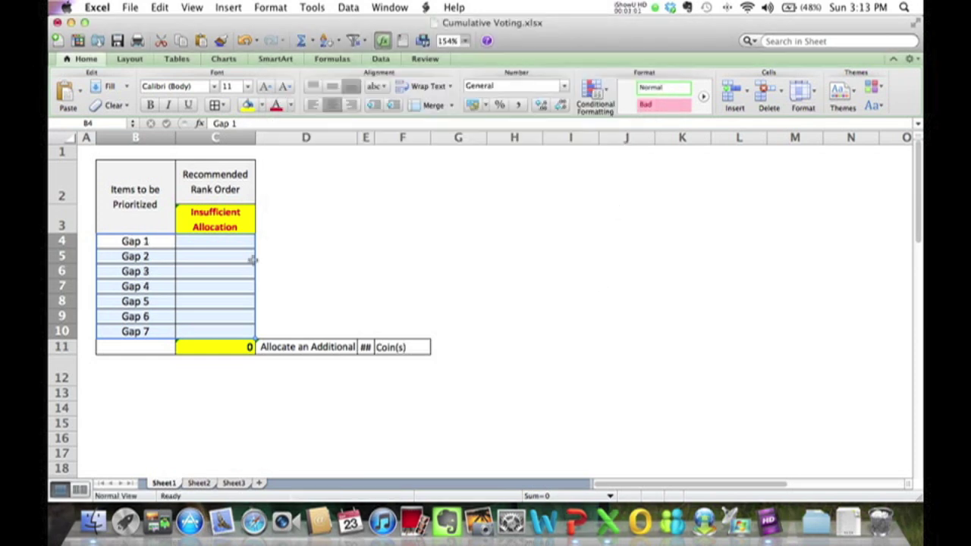
click(403, 265)
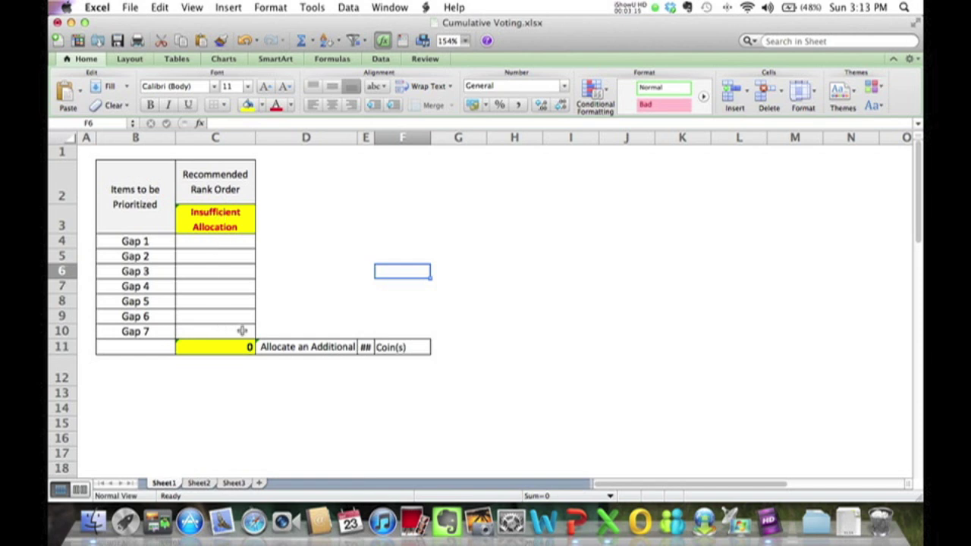
click(215, 219)
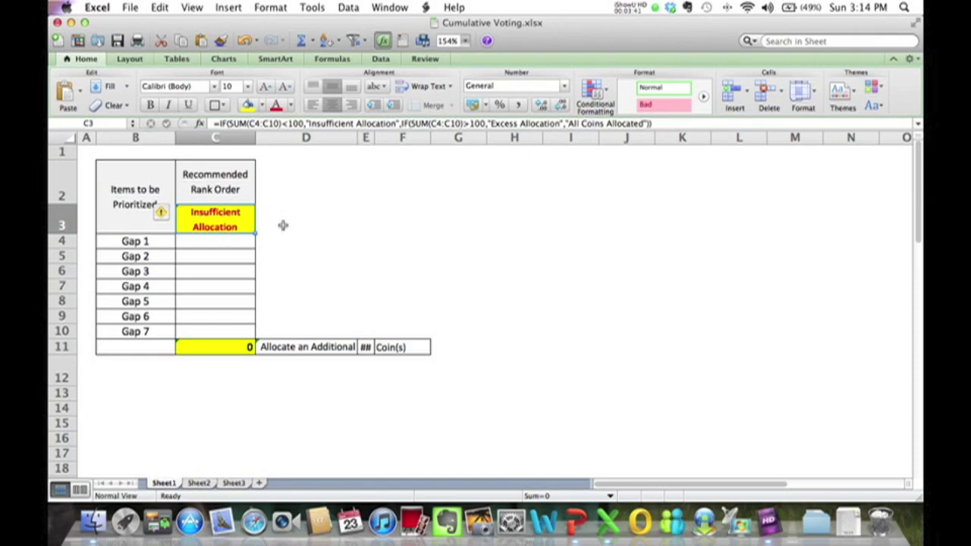
click(219, 348)
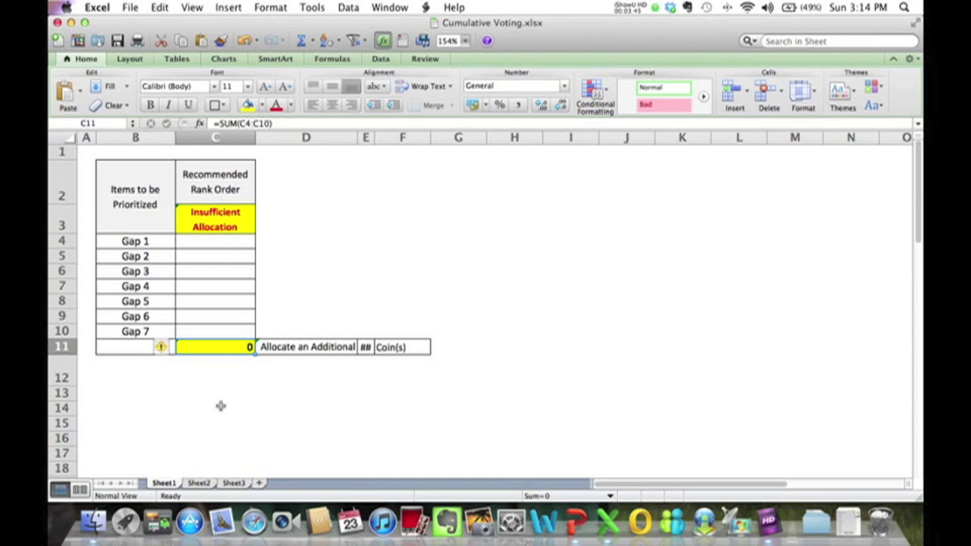
click(304, 347)
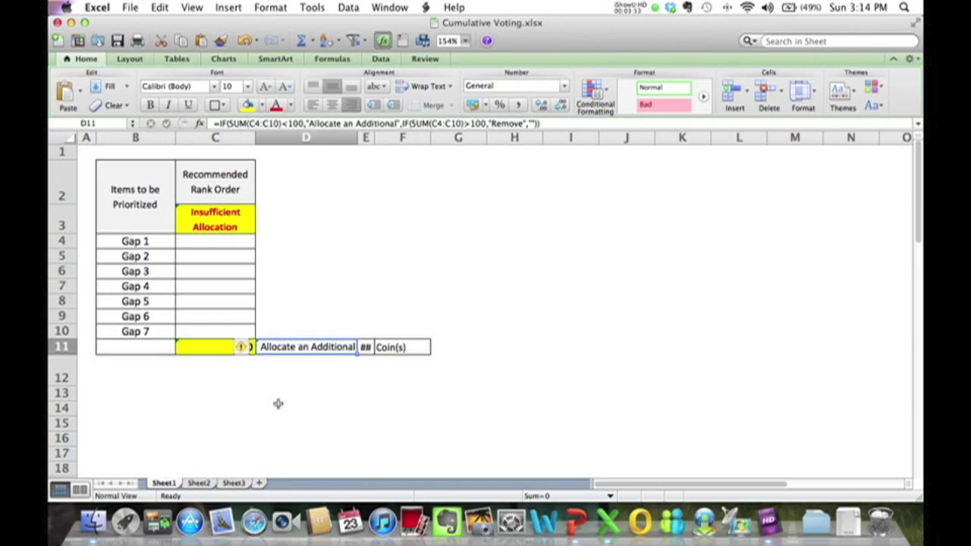
click(368, 347)
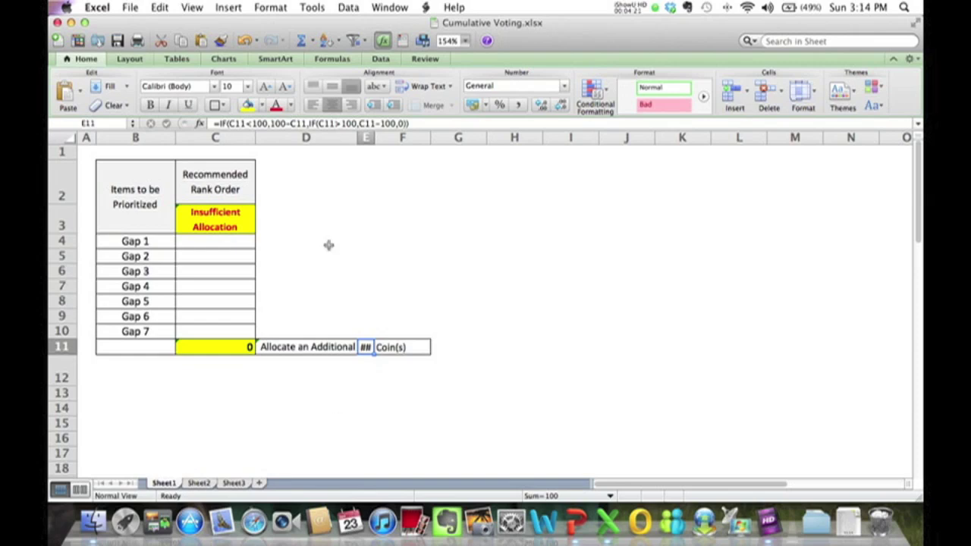
click(191, 241)
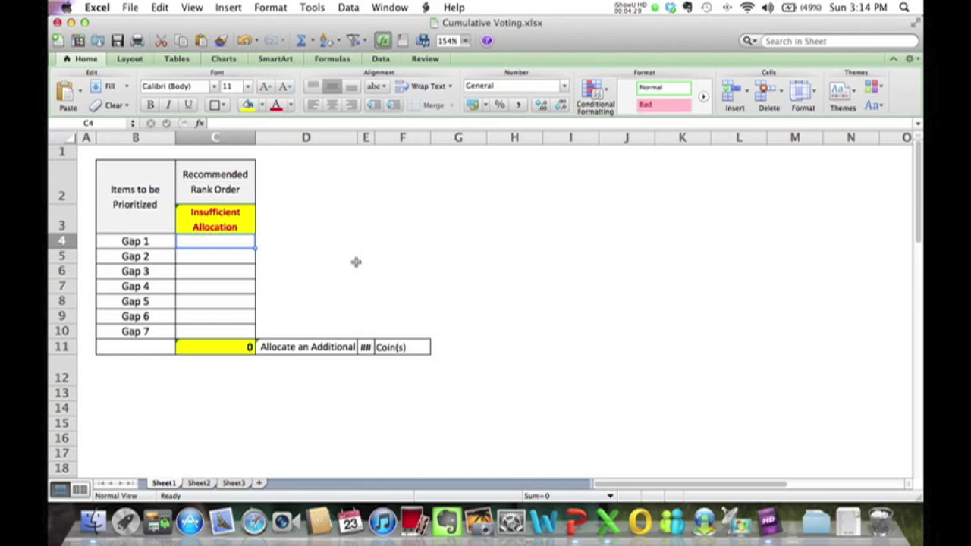
- Enter 20, 32, 12 and 9 coins for Gaps 1–4 in C4:C7
text(20)
key(Return)
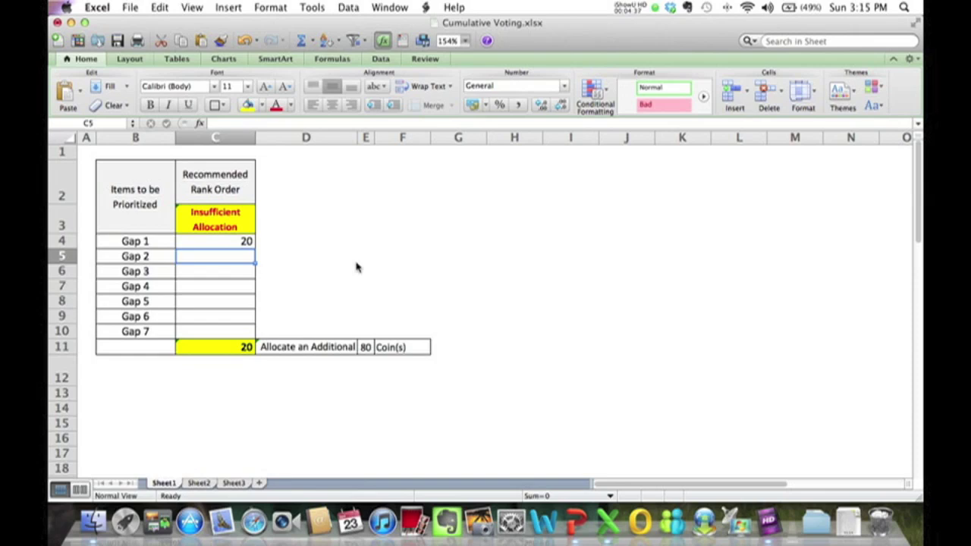
text(32)
key(Return)
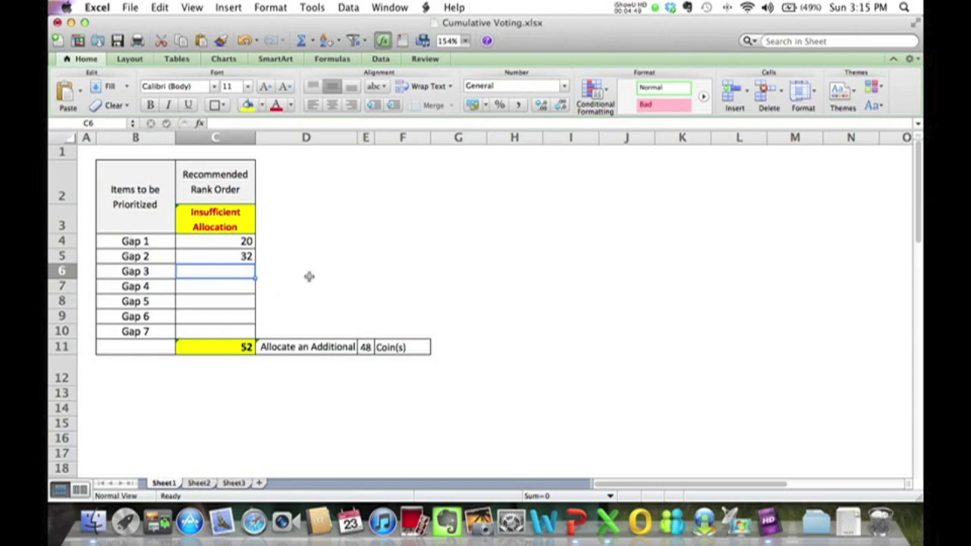
text(12)
key(Return)
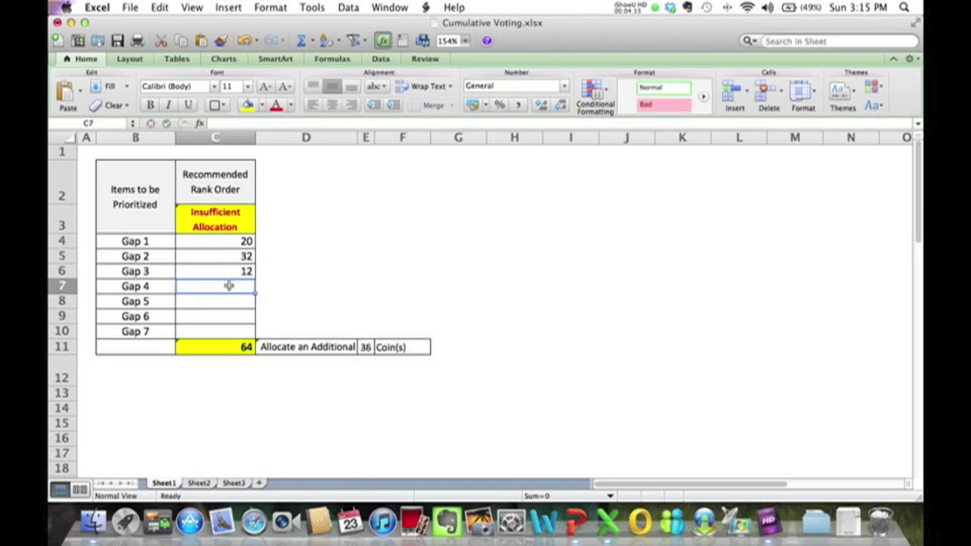
text(9)
key(Return)
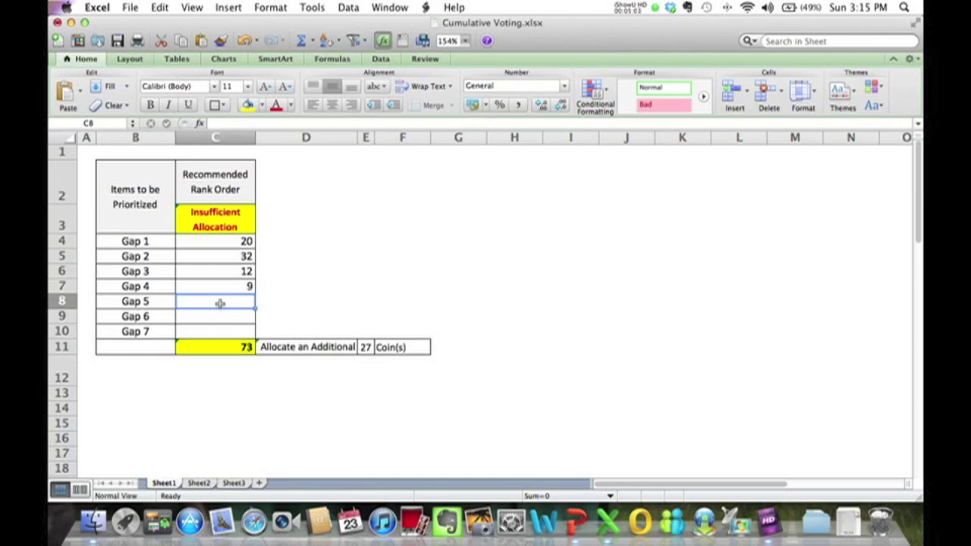
- Enter 18, 4 and 5 coins for Gaps 5–7, then select the gap table
text(18)
key(Return)
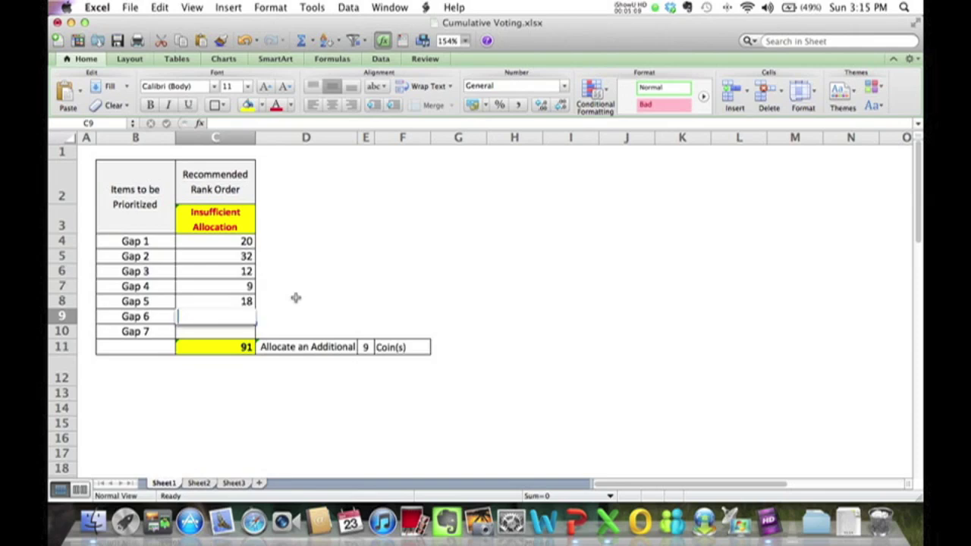
text(4)
key(Return)
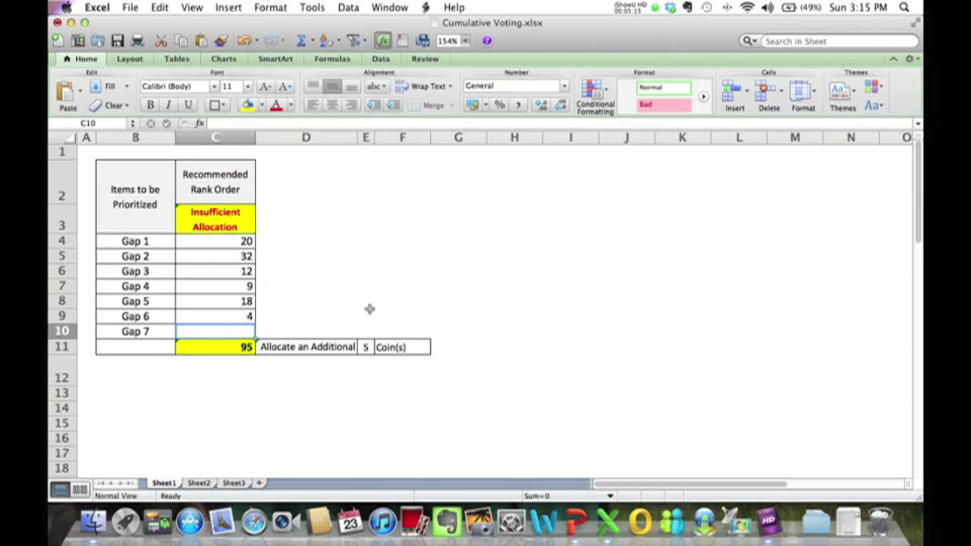
text(5)
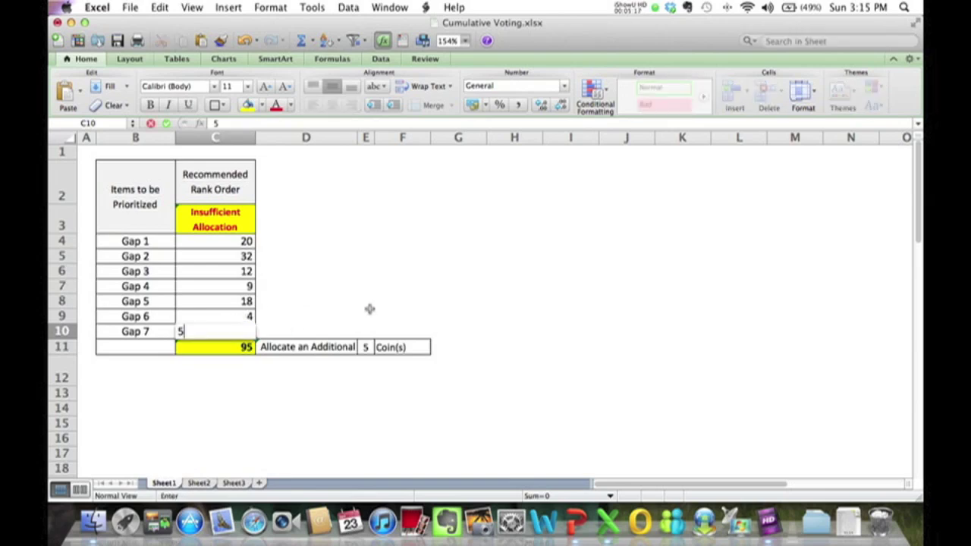
key(Return)
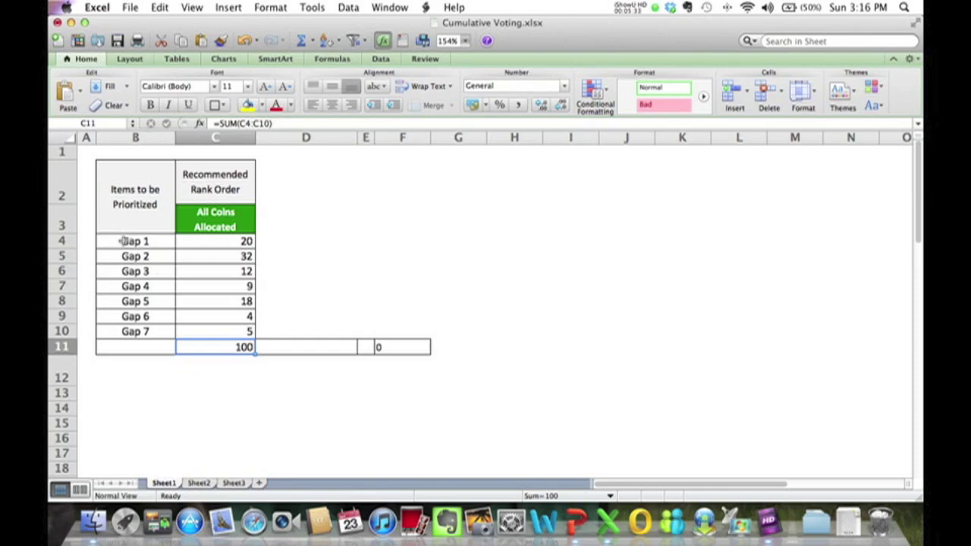
drag(123, 241, 220, 332)
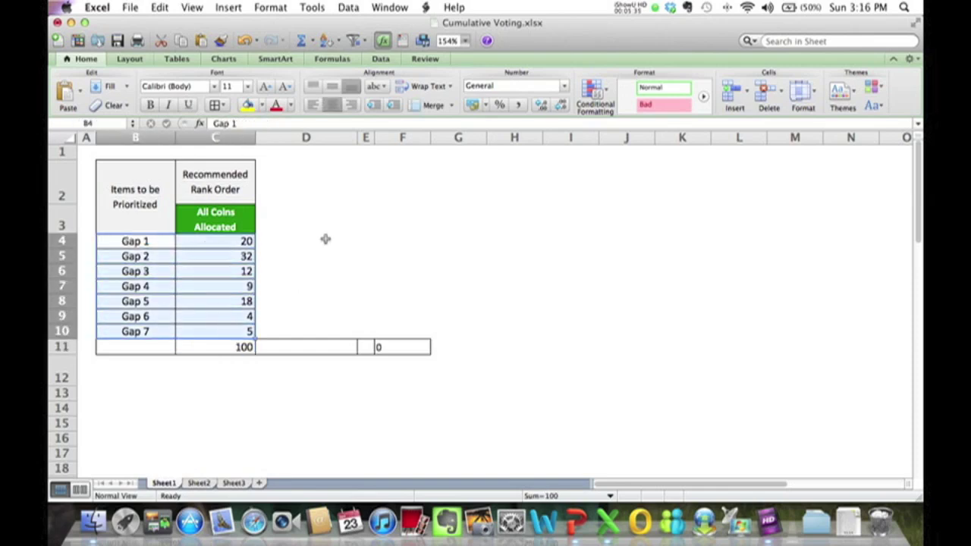
- Custom-sort the gap rows by column C coins, largest to smallest, putting Gap 2's 32 first
click(337, 44)
click(358, 129)
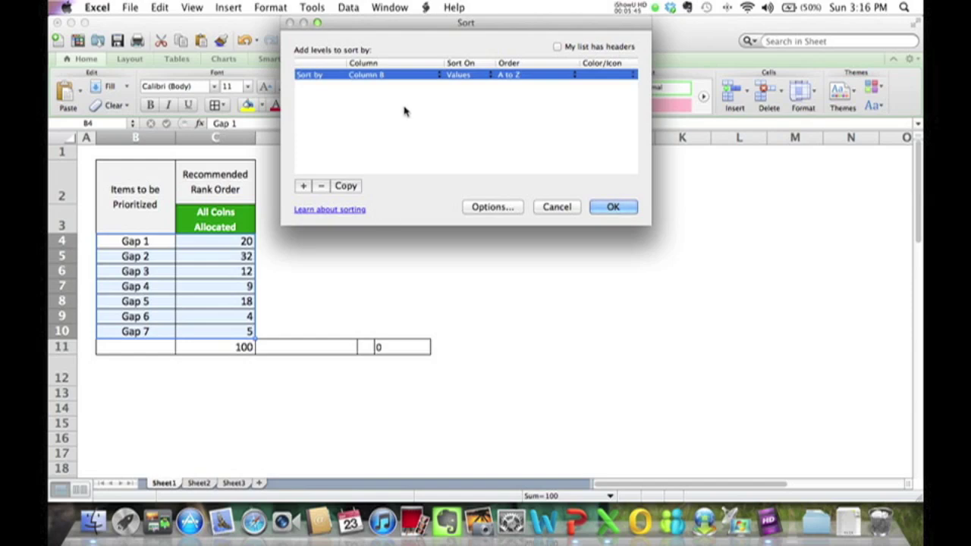
click(439, 78)
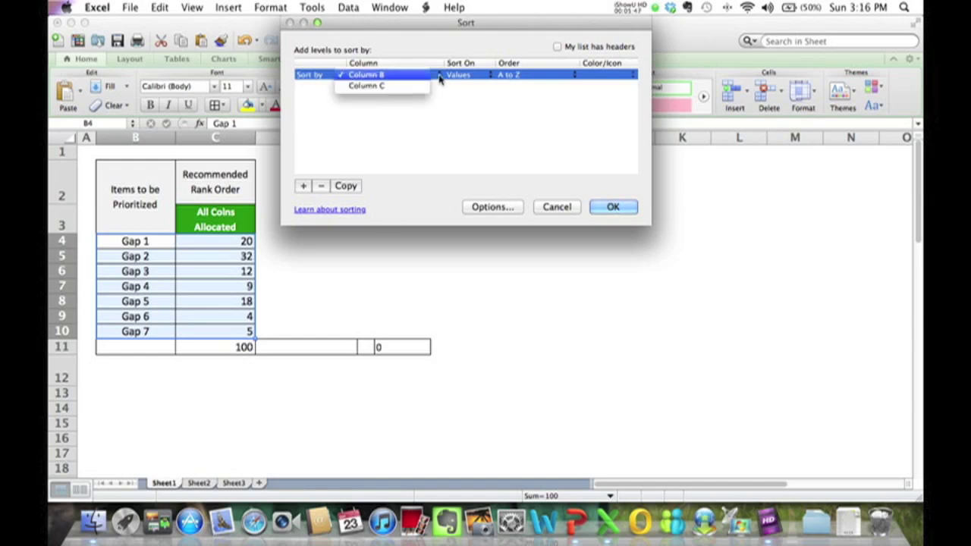
click(401, 89)
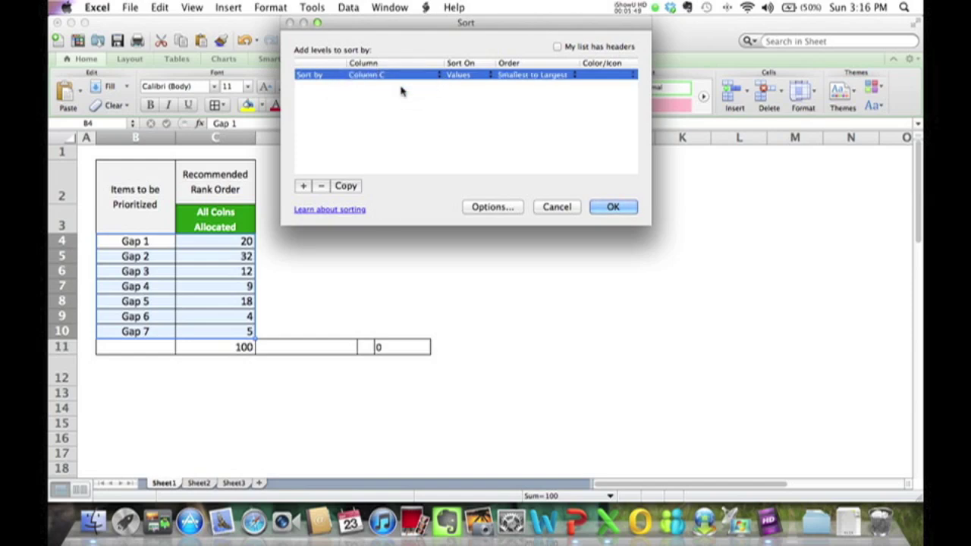
click(534, 75)
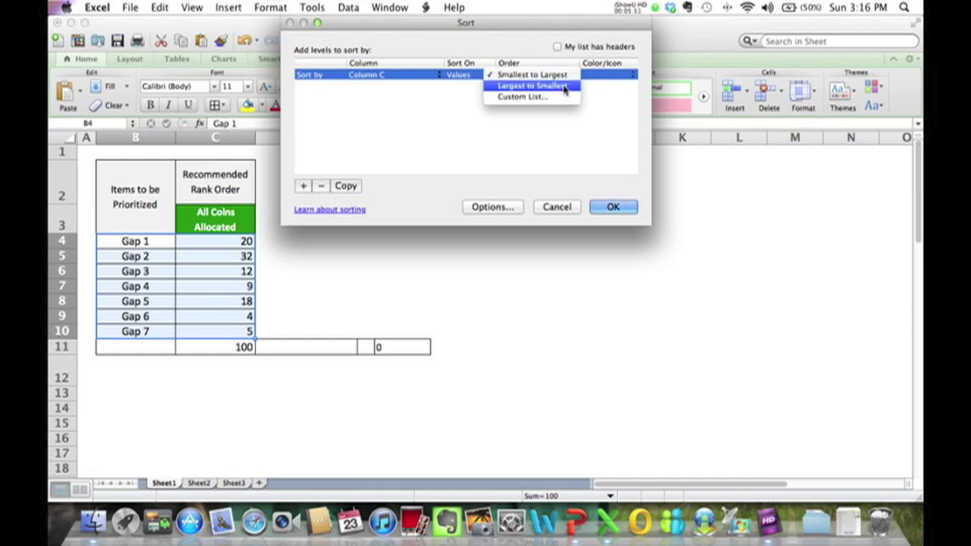
click(566, 88)
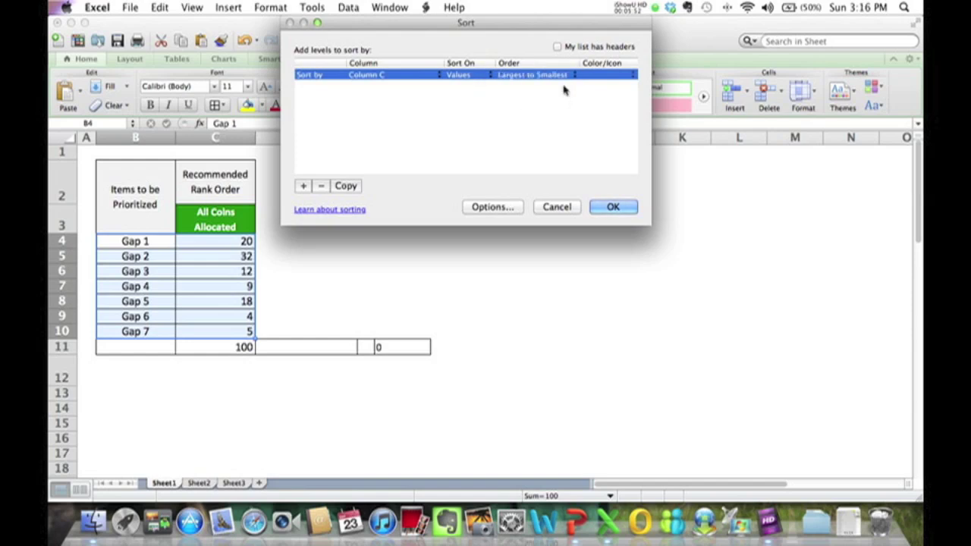
click(613, 208)
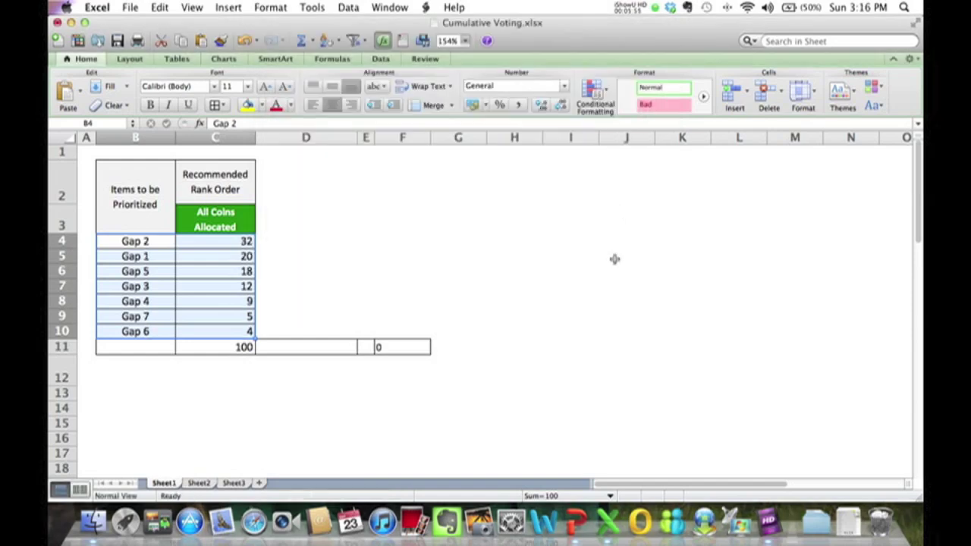
click(539, 258)
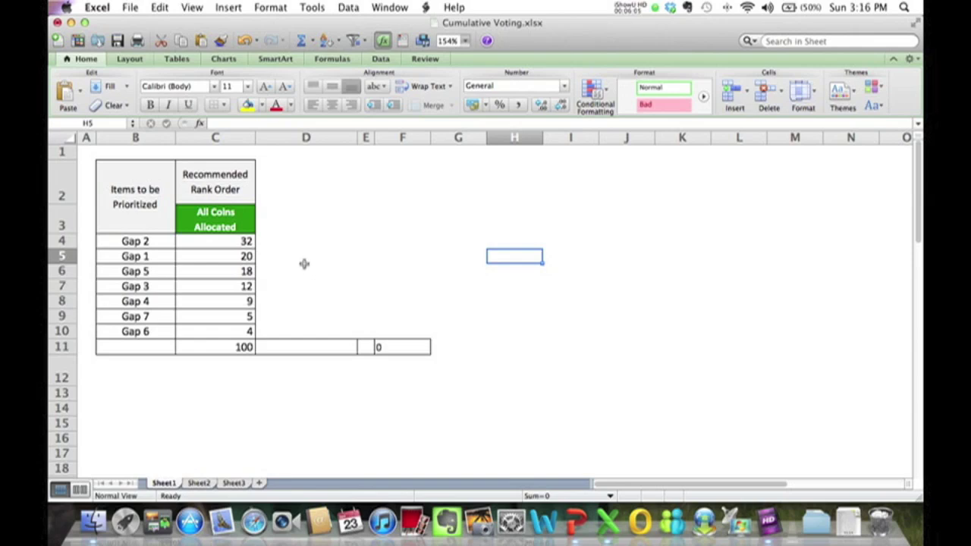
- Start the running total with =C4 in D4 and =D4+C5 in D5
click(285, 243)
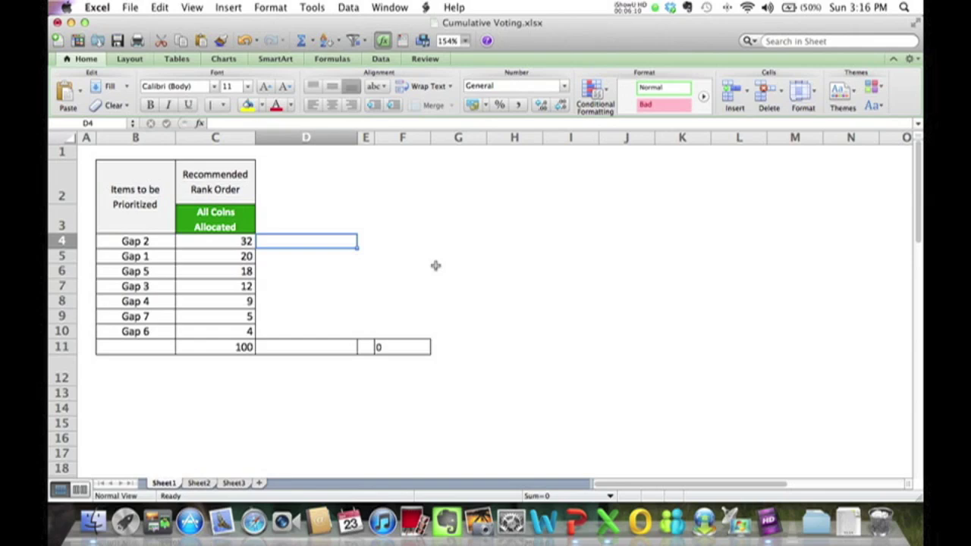
text(=)
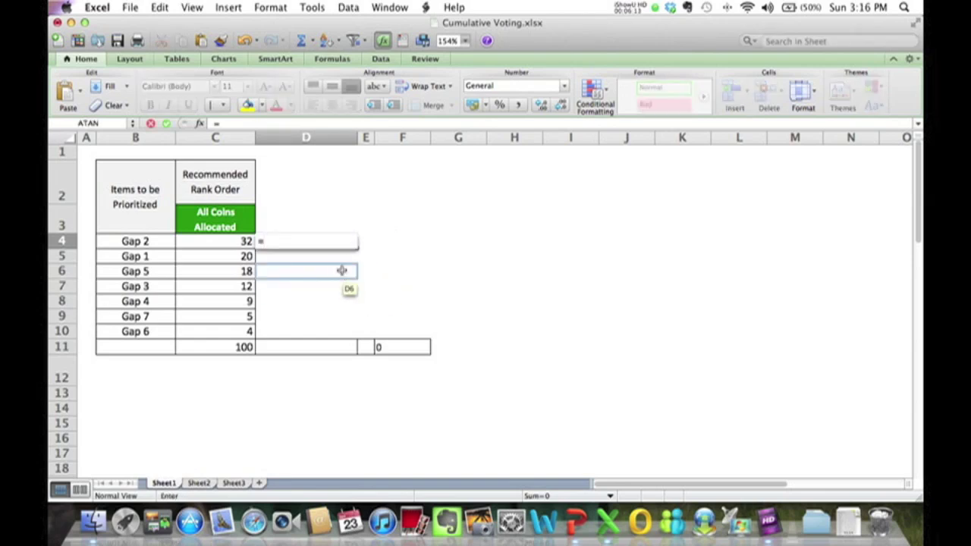
click(205, 240)
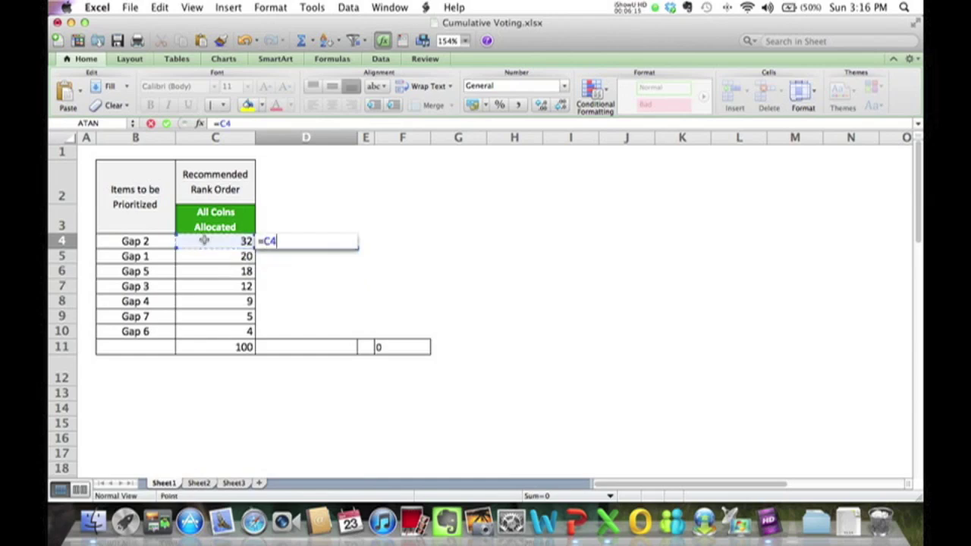
key(Return)
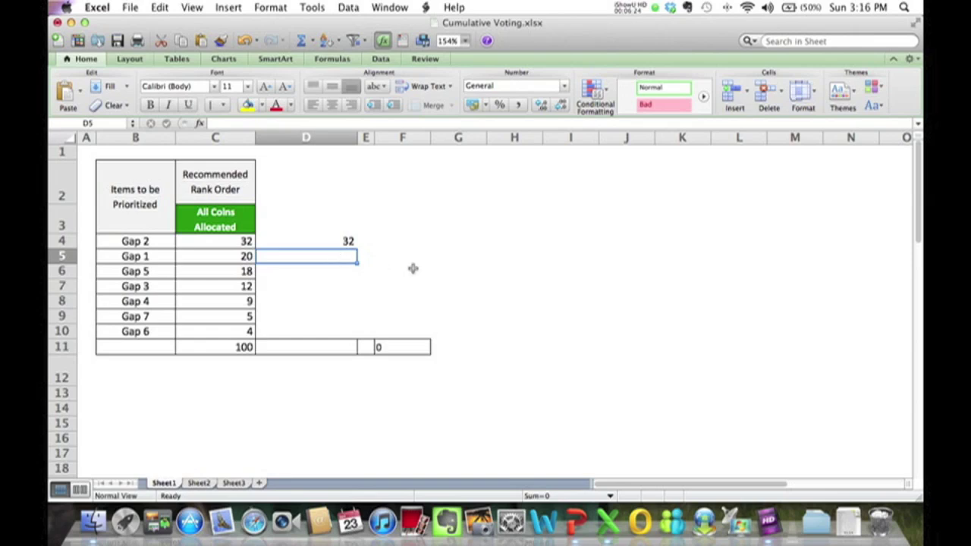
text(=)
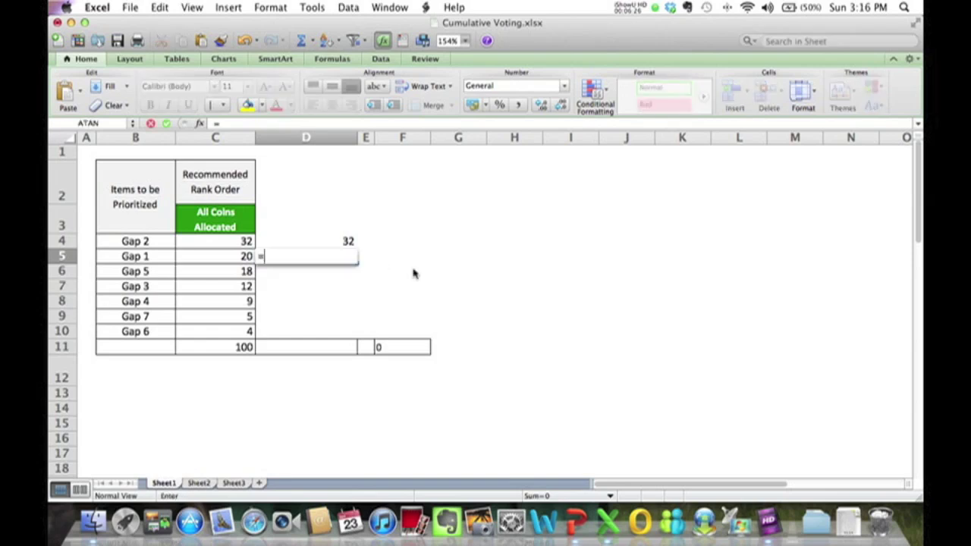
click(302, 245)
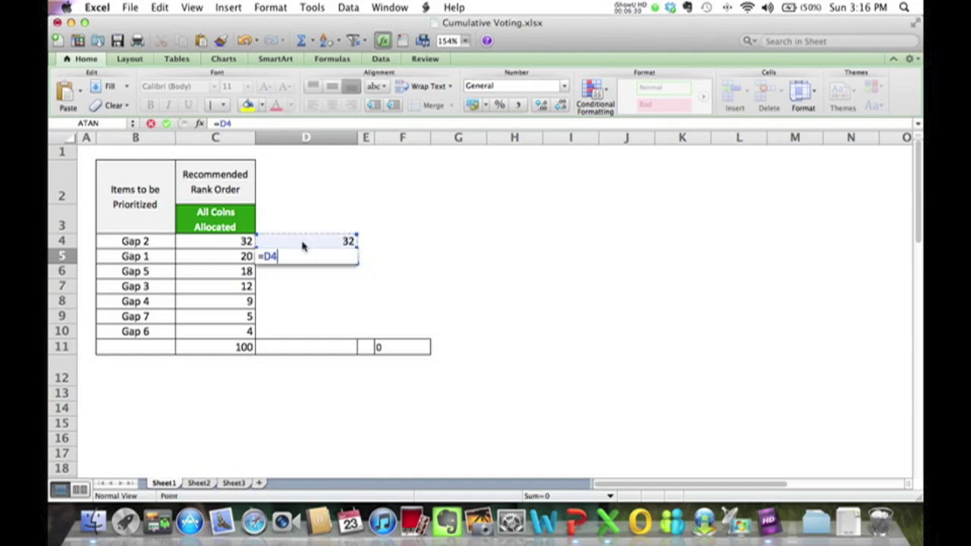
text(+)
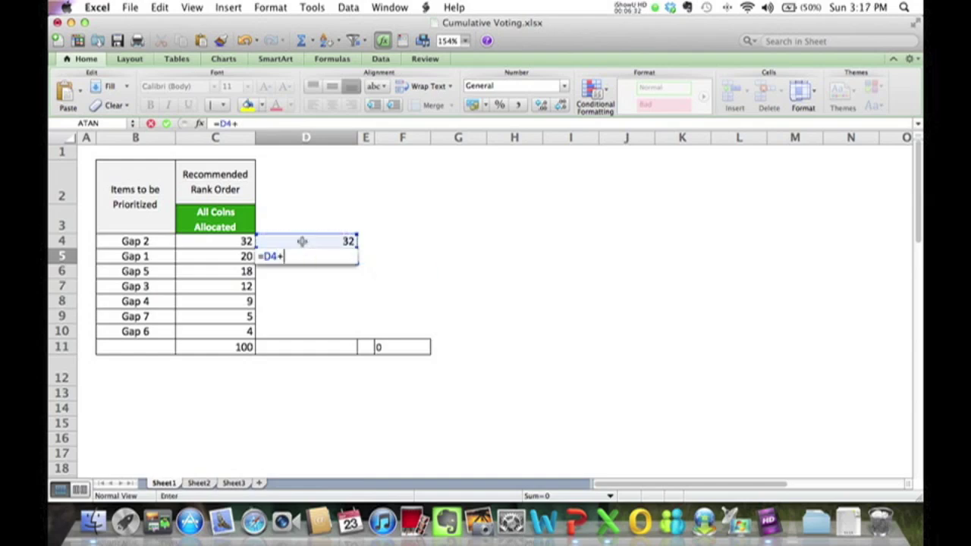
click(226, 255)
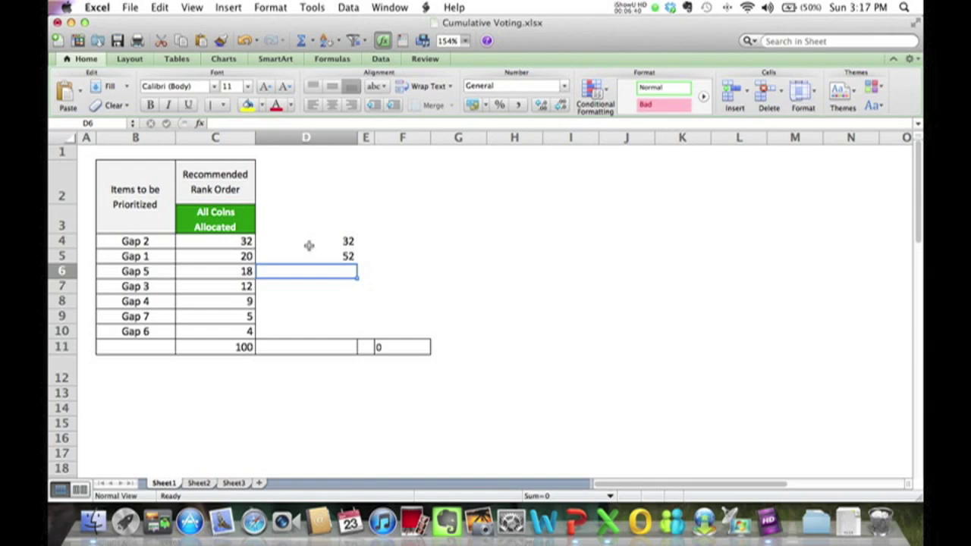
- Fill the D5 formula down to D10 so the running total reaches 100
click(346, 259)
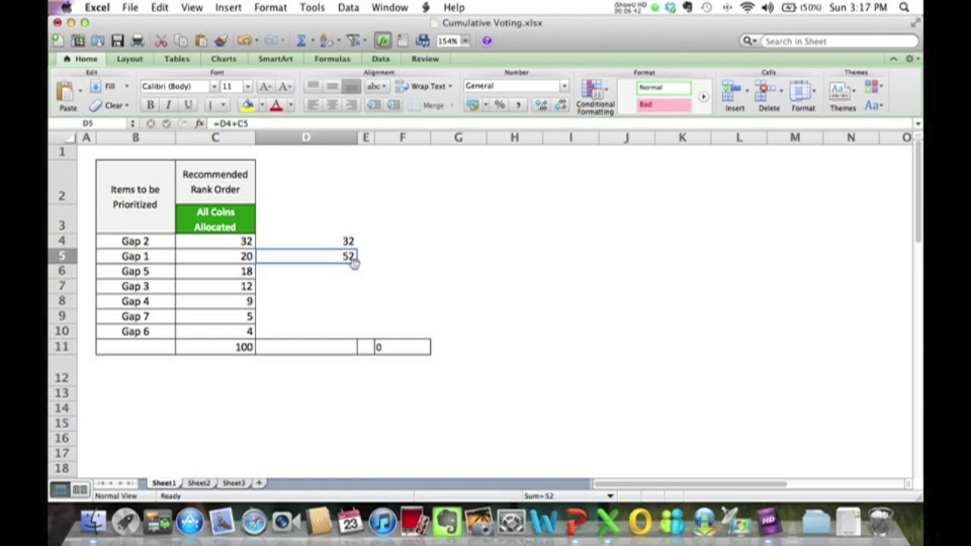
drag(357, 263, 355, 338)
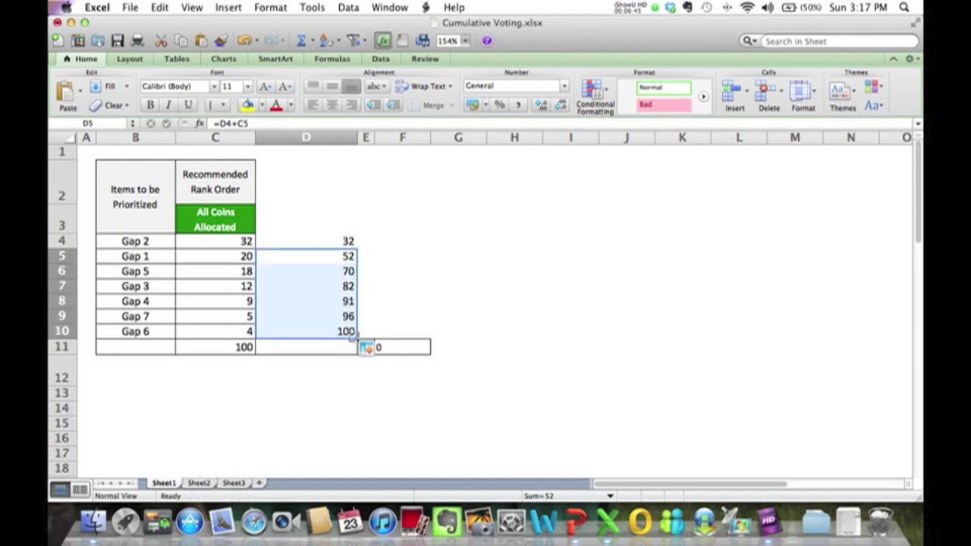
click(464, 315)
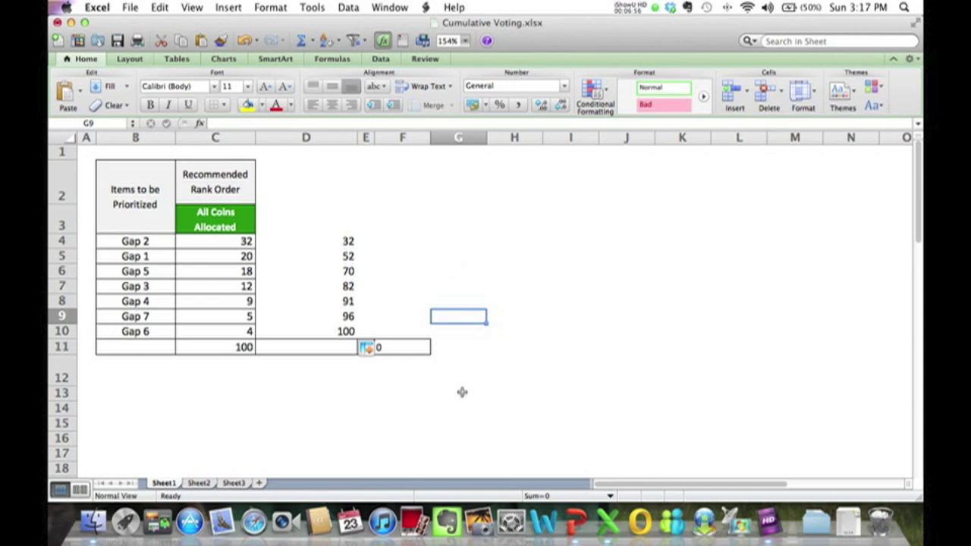
scroll(460, 393, down, 10)
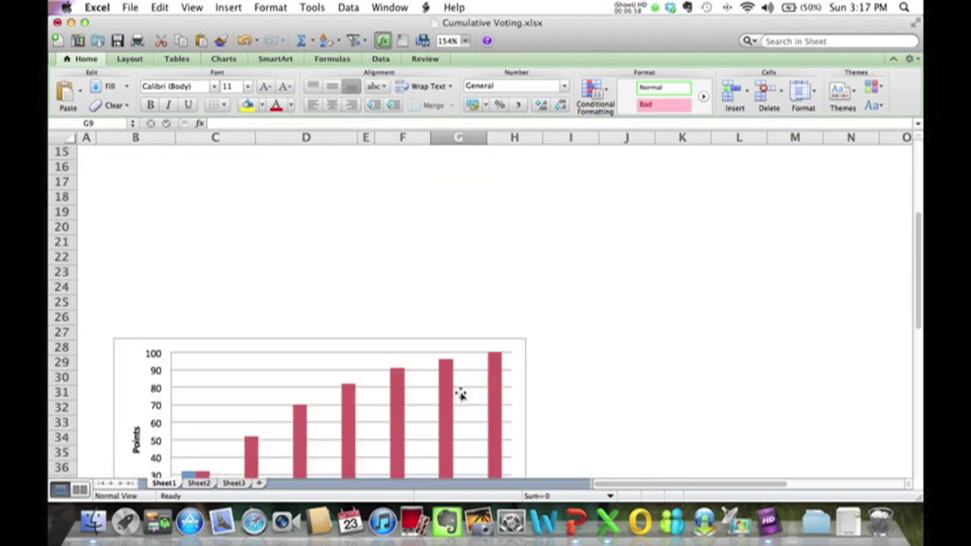
scroll(460, 393, down, 2)
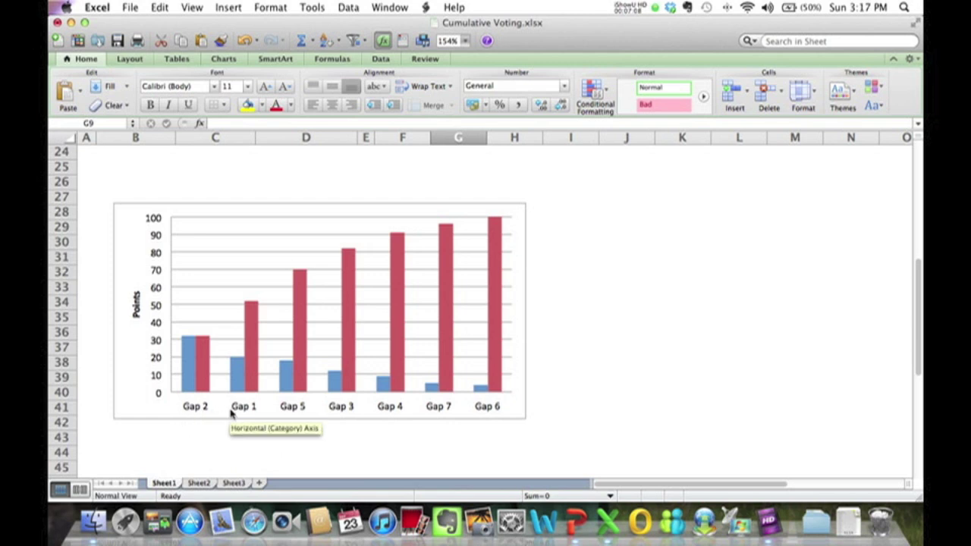
mouse_move(189, 344)
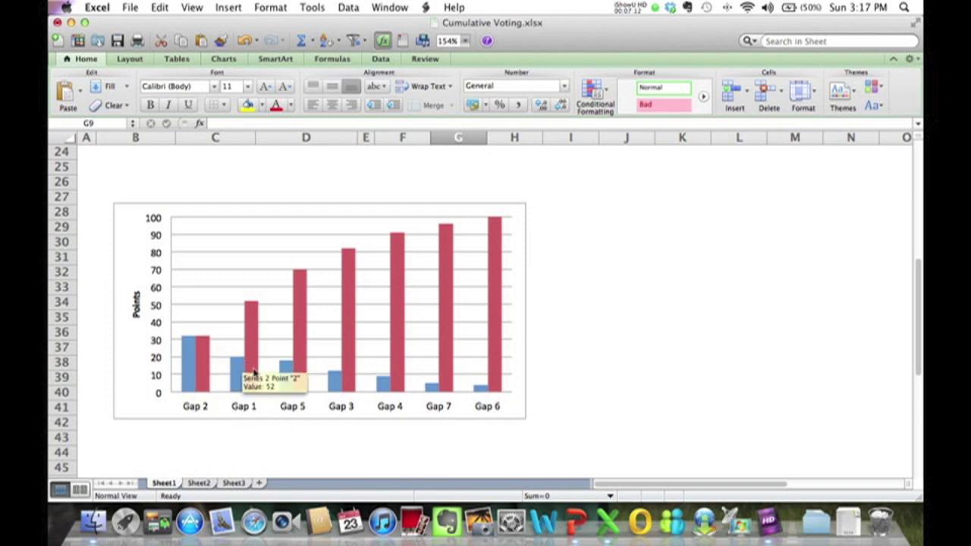
mouse_move(330, 387)
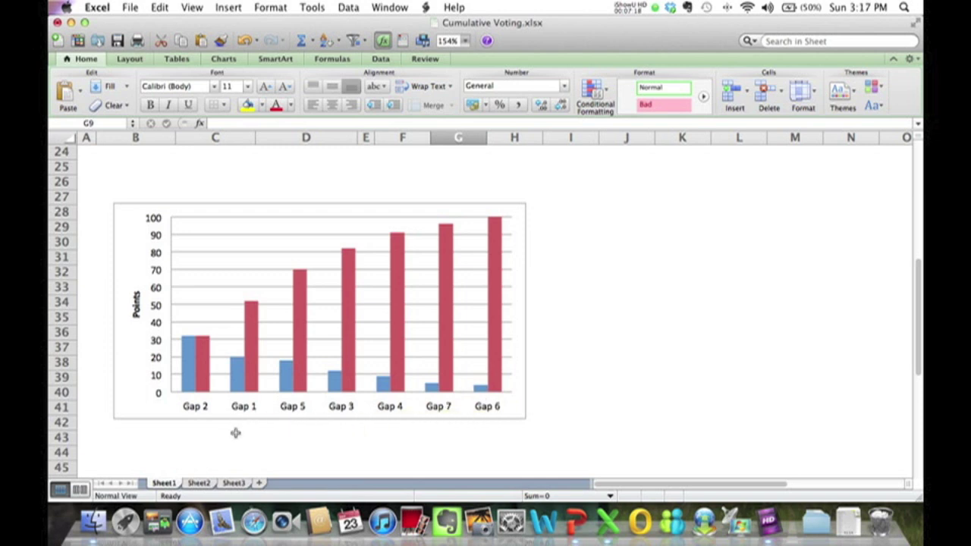
mouse_move(205, 366)
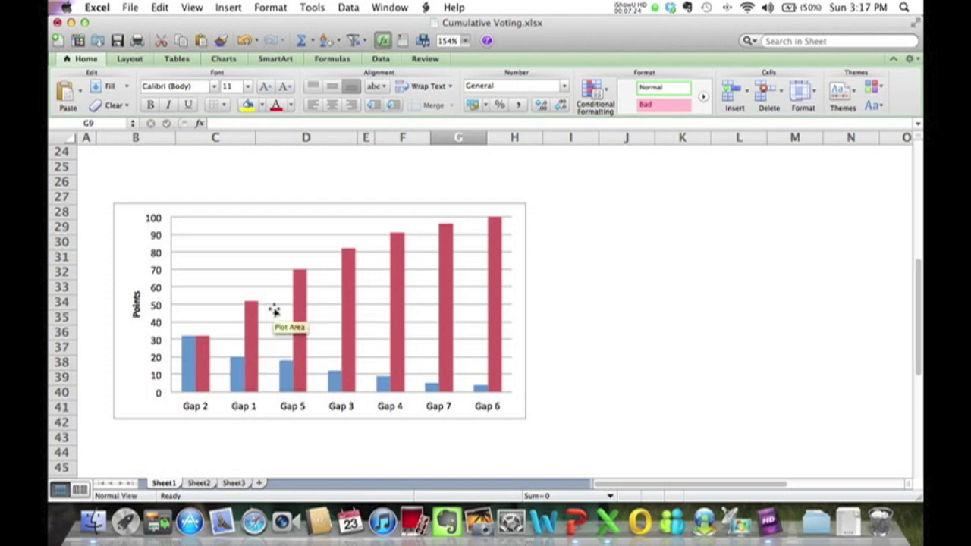
mouse_move(297, 278)
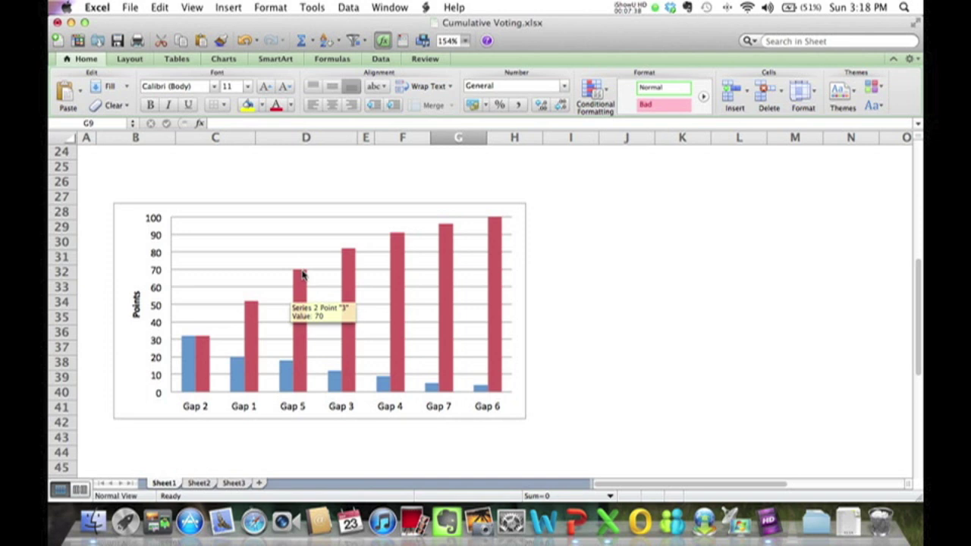
mouse_move(349, 257)
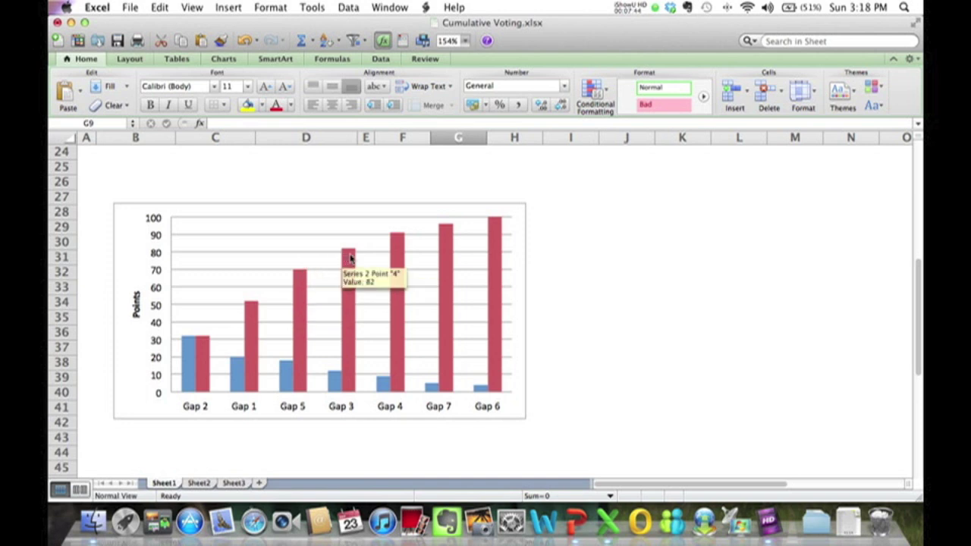
mouse_move(499, 227)
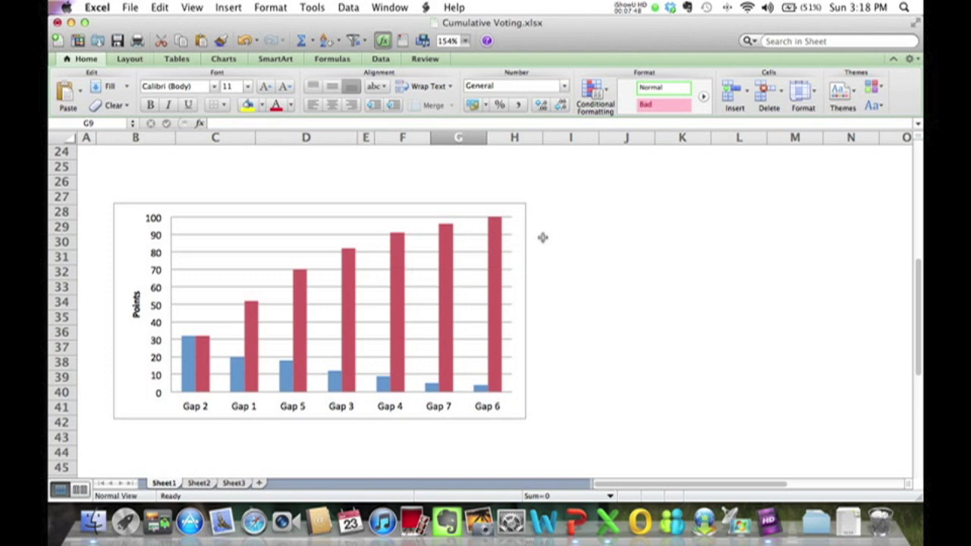
scroll(579, 300, down, 5)
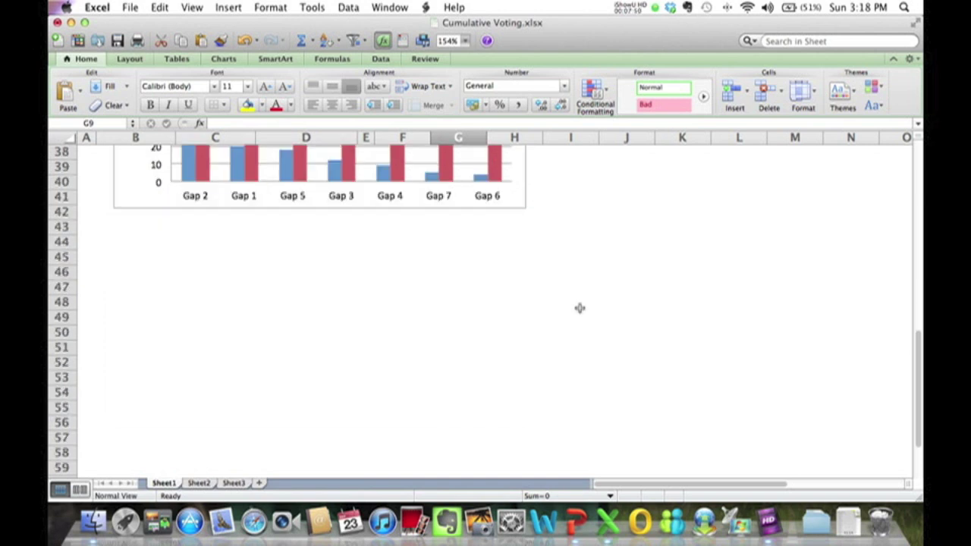
scroll(580, 308, up, 12)
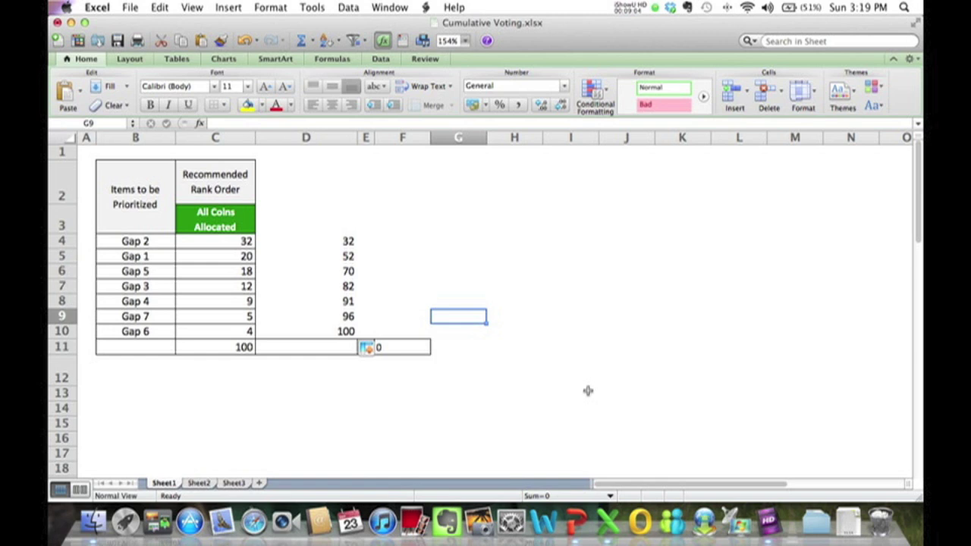
- Switch from Excel to PowerPoint via the Dock
click(578, 523)
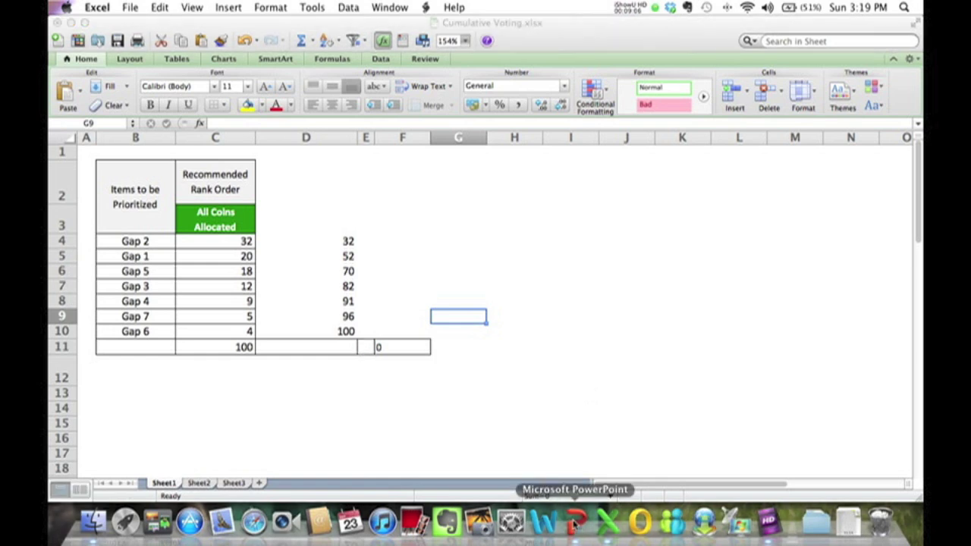